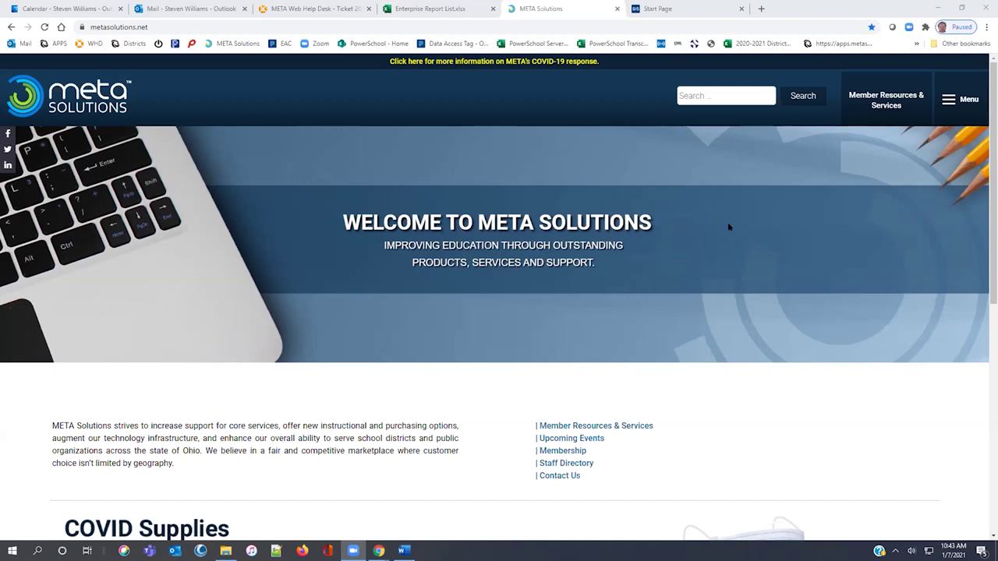
Open the End User Documentation for PowerSchool from META's Member Resources & Services page.
click(854, 107)
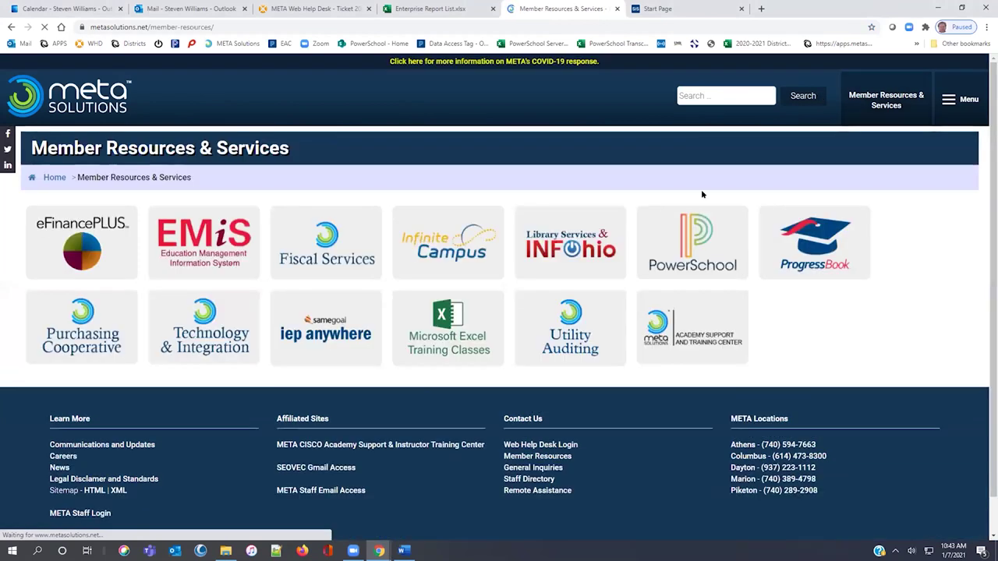
click(696, 236)
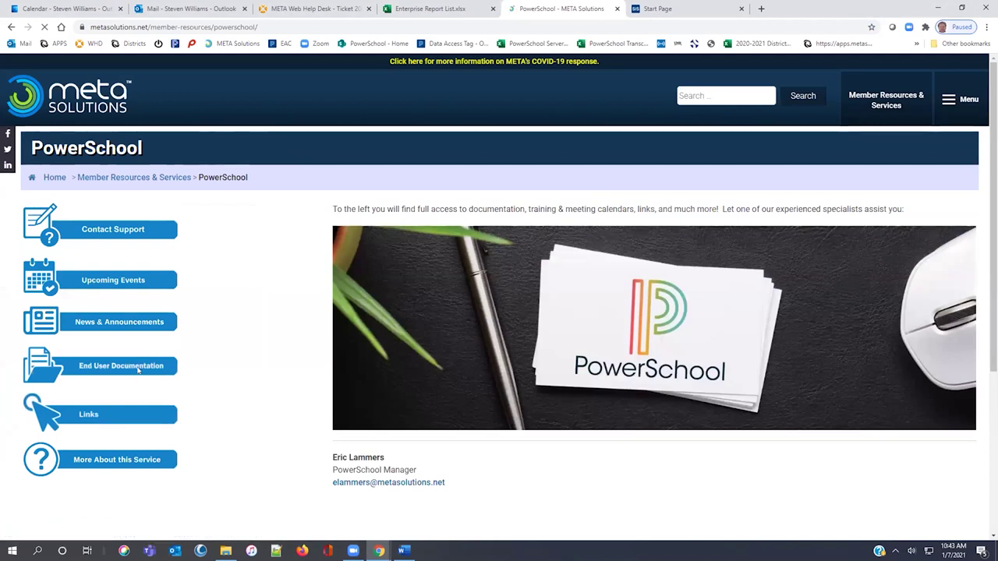
click(138, 371)
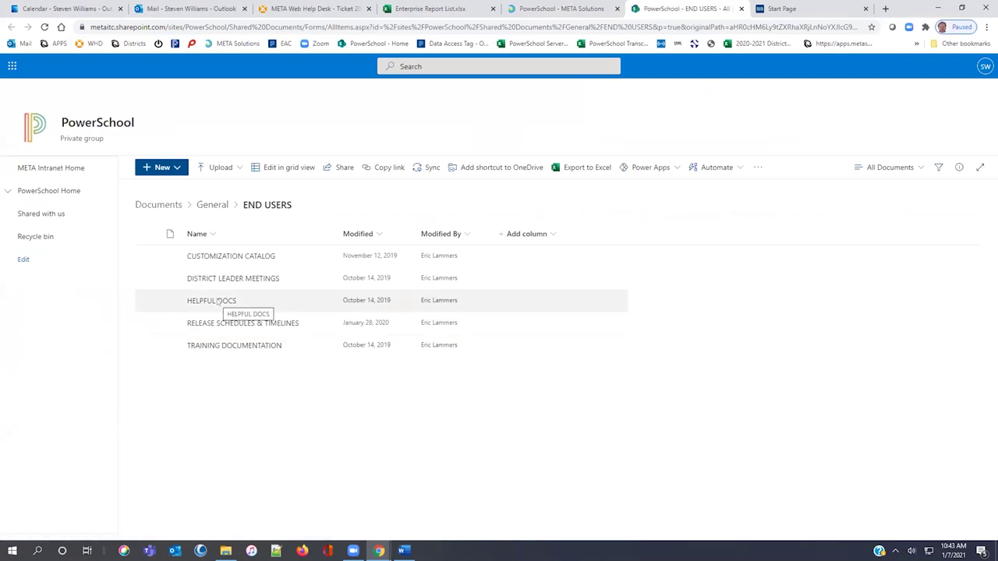
Open Enterprise Report List.xlsx from the Enterprise Reports folder inside HELPFUL DOCS.
scroll(216, 303, down, 1)
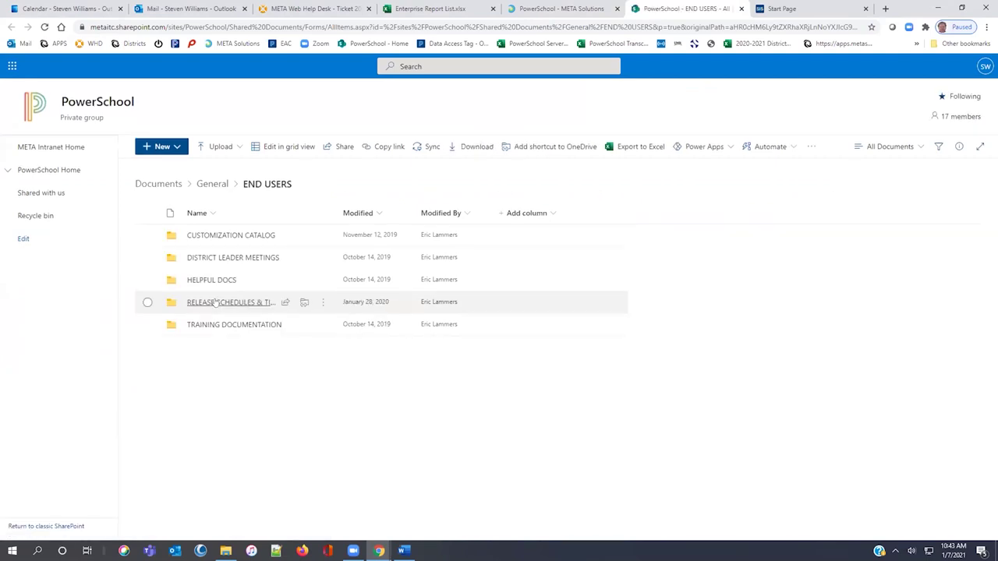
click(210, 303)
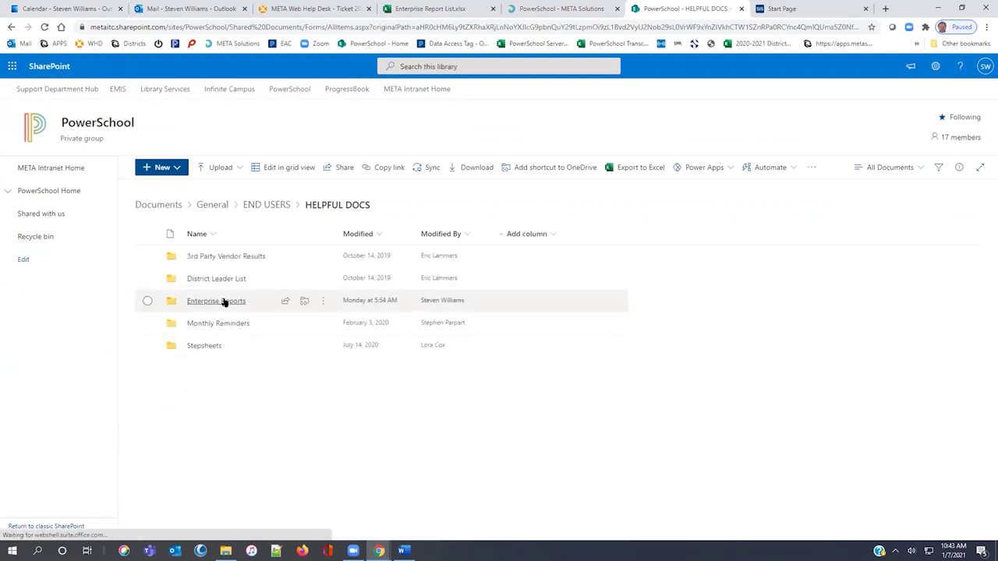
click(216, 301)
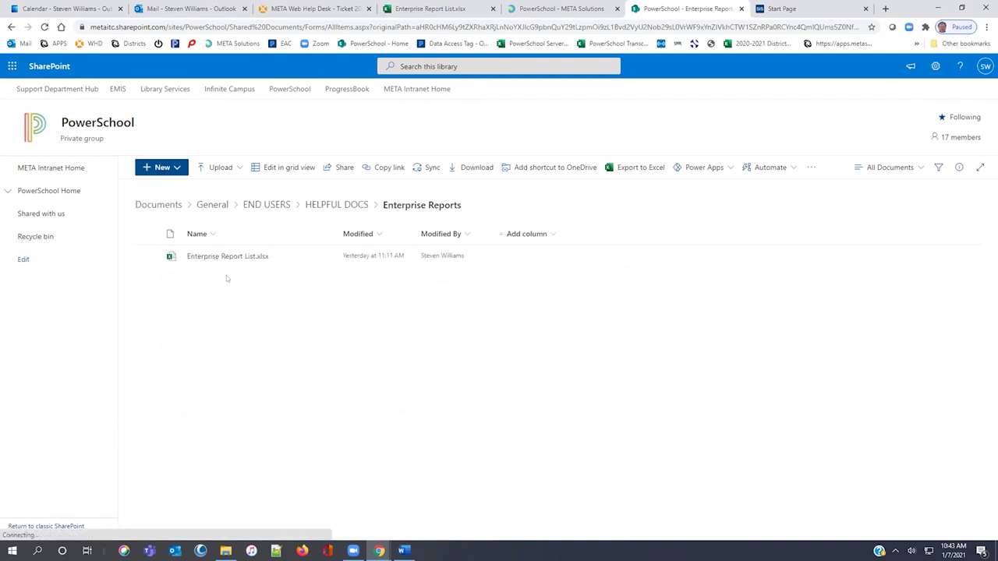
click(247, 257)
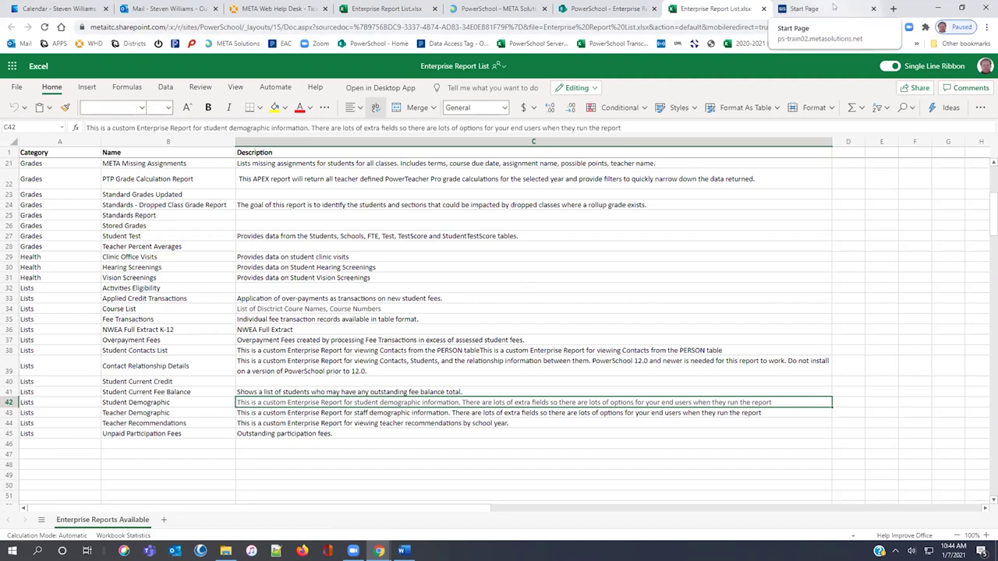
Switch to PowerSchool SIS and show the Enterprise Reporting list within the system reports.
key(ctrl+Tab)
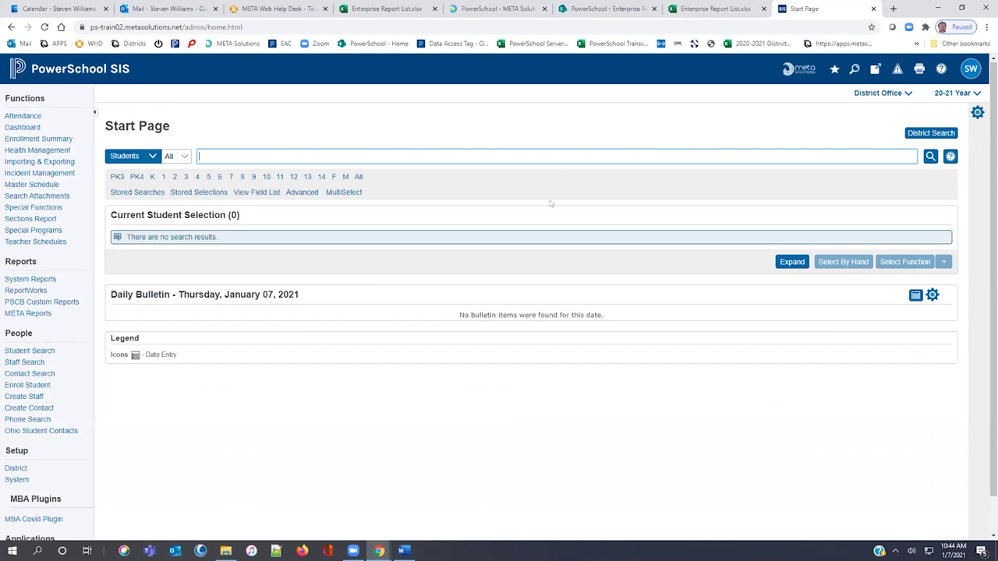
click(56, 280)
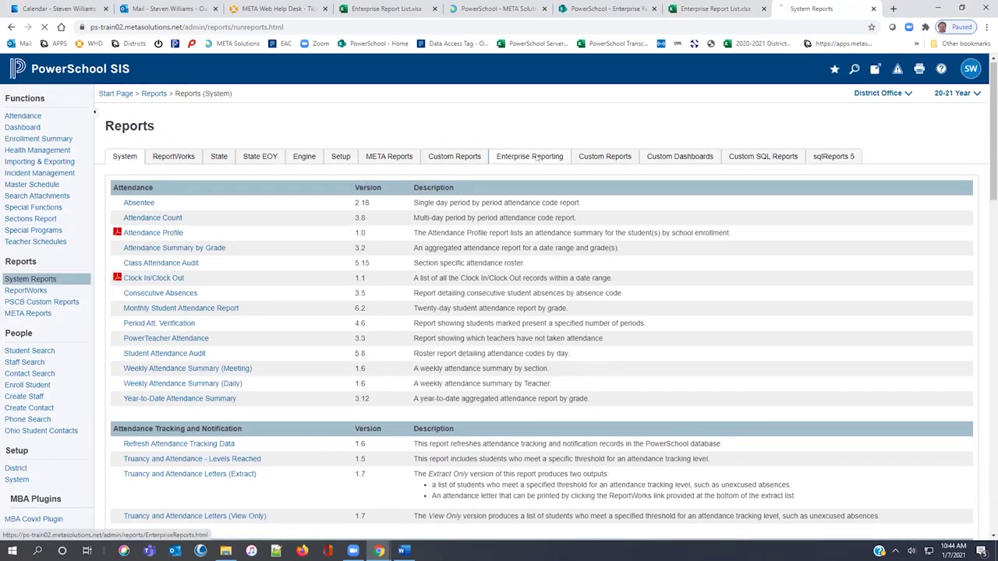
click(535, 157)
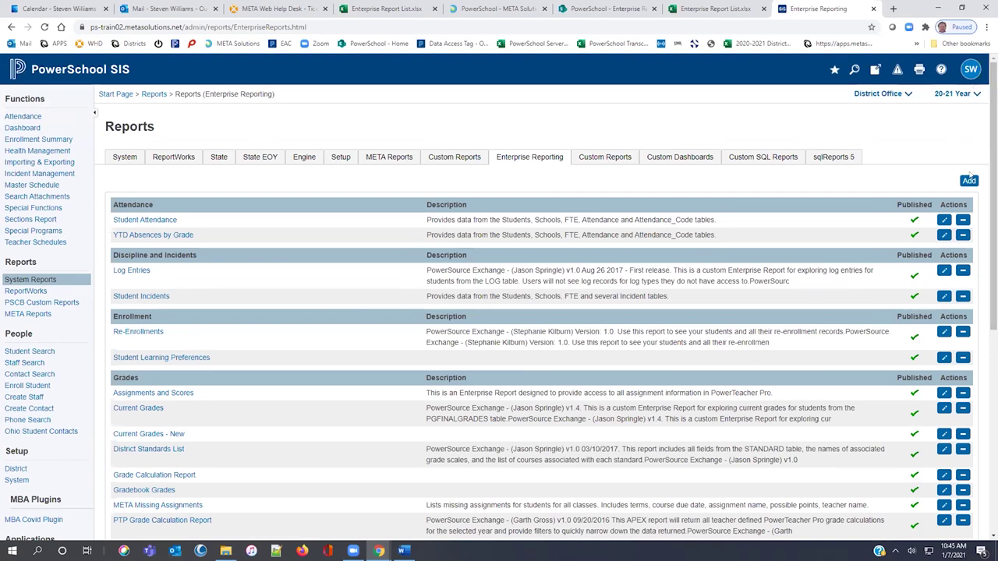
Start adding an enterprise report, selecting META - Student Attendance Summary as the report name and Attendance as the category.
scroll(754, 266, down, 4)
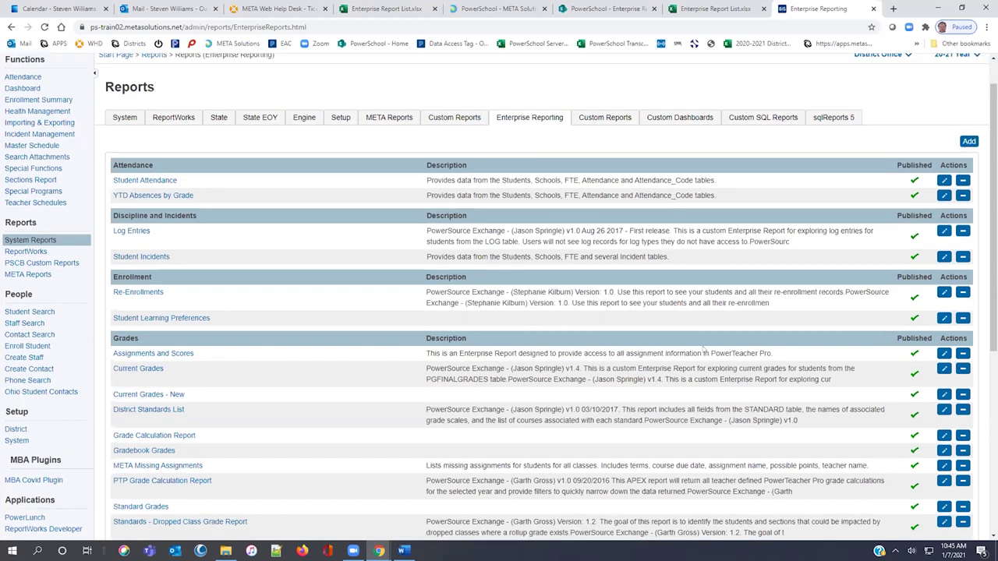
scroll(712, 321, up, 4)
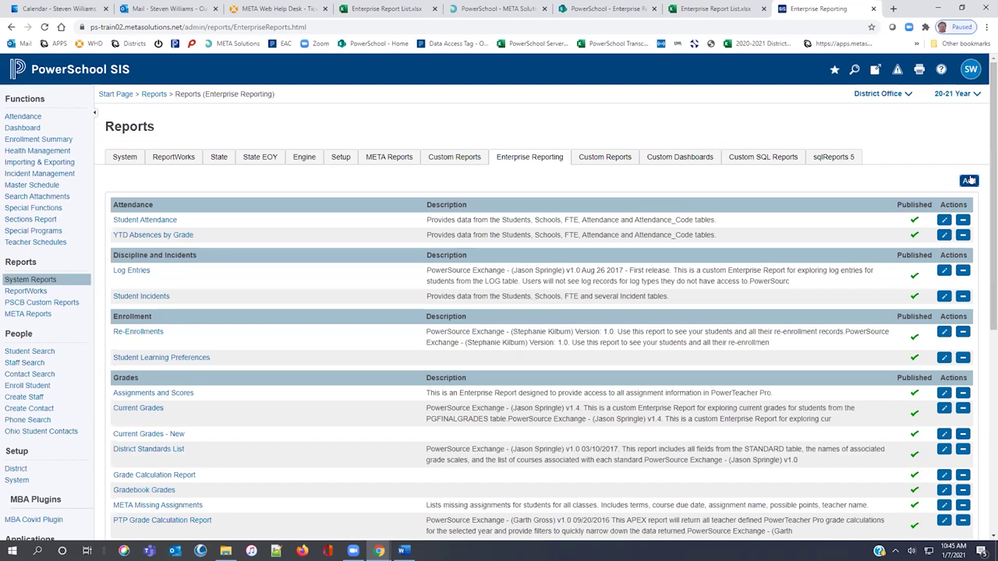
click(969, 180)
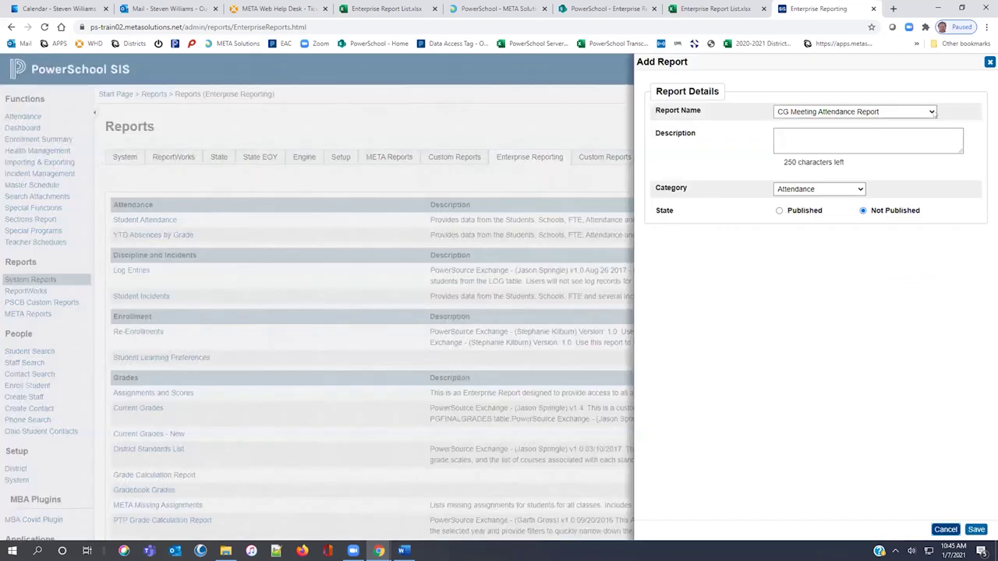
click(935, 113)
scroll(884, 270, down, 1)
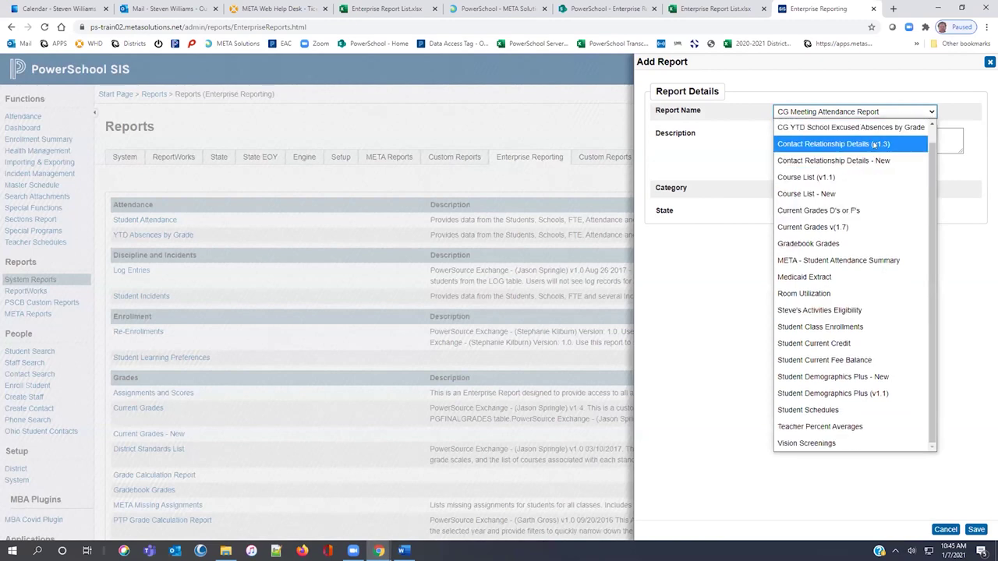
click(864, 260)
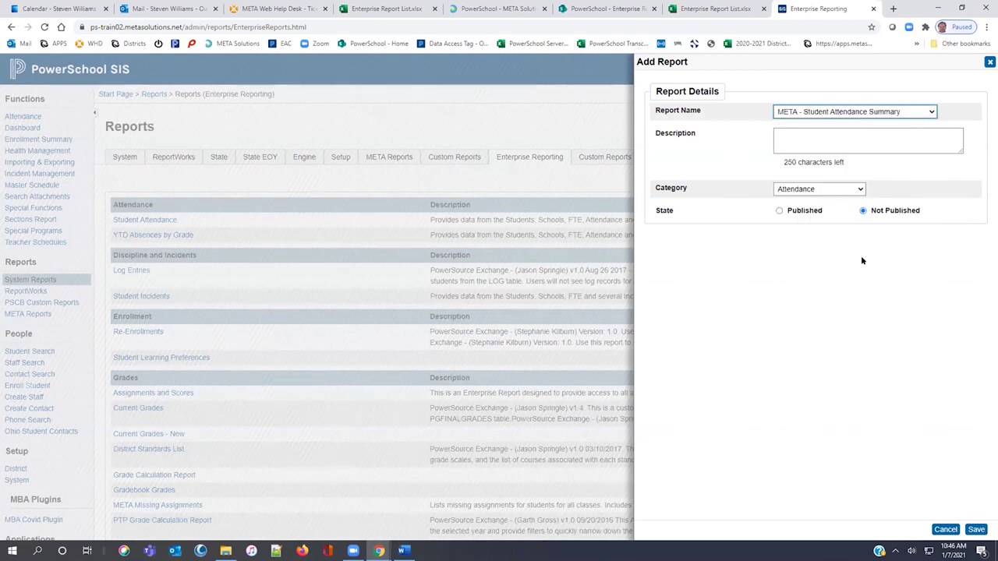
click(855, 190)
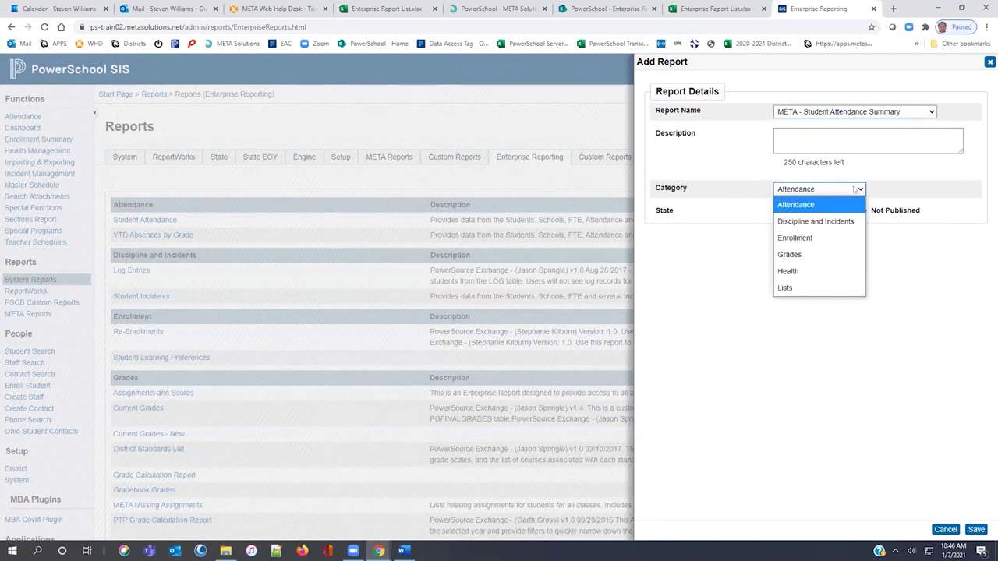
click(803, 206)
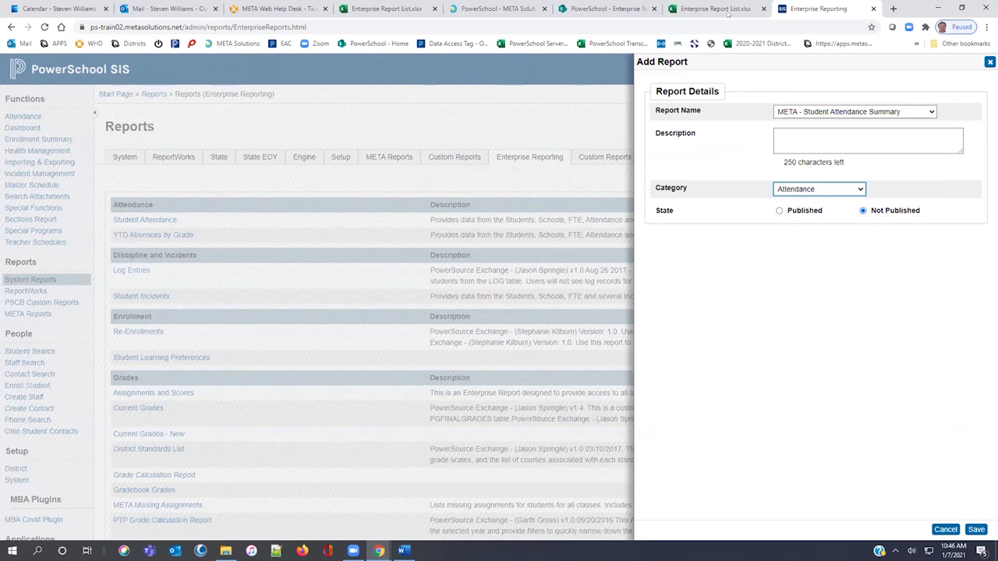
Copy the description of META - Student Attendance Summary from the Enterprise Report List workbook.
click(822, 138)
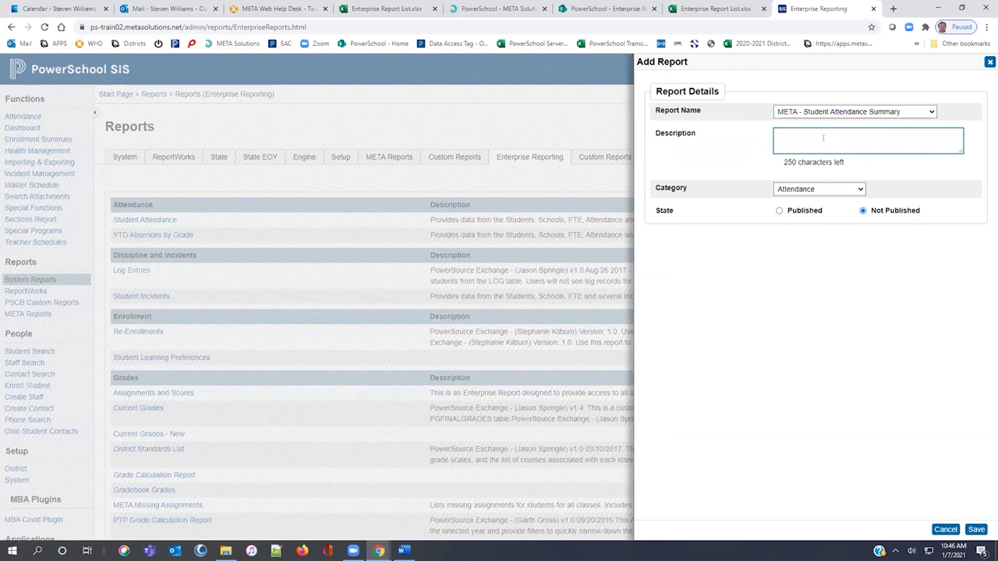
click(711, 8)
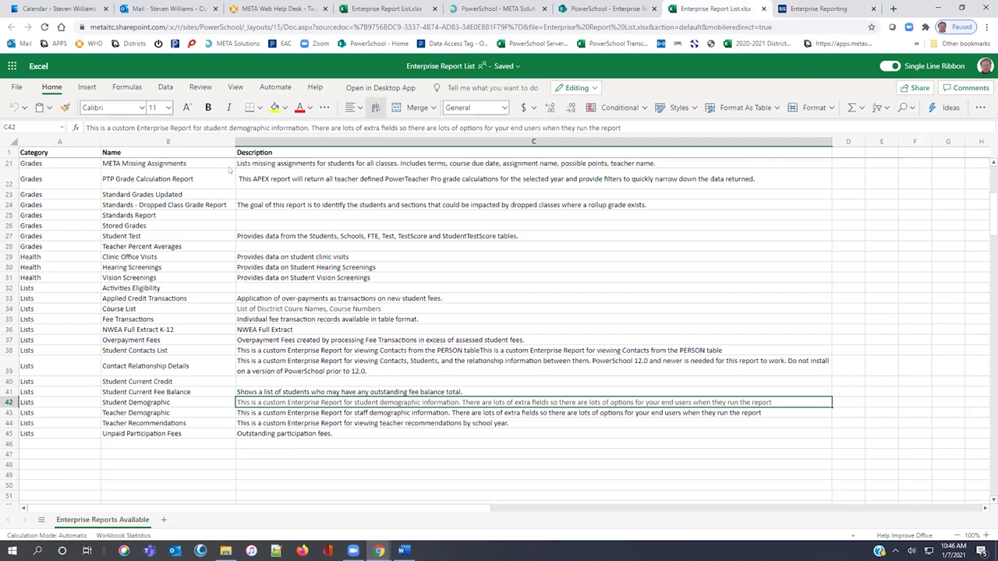
scroll(337, 241, up, 6)
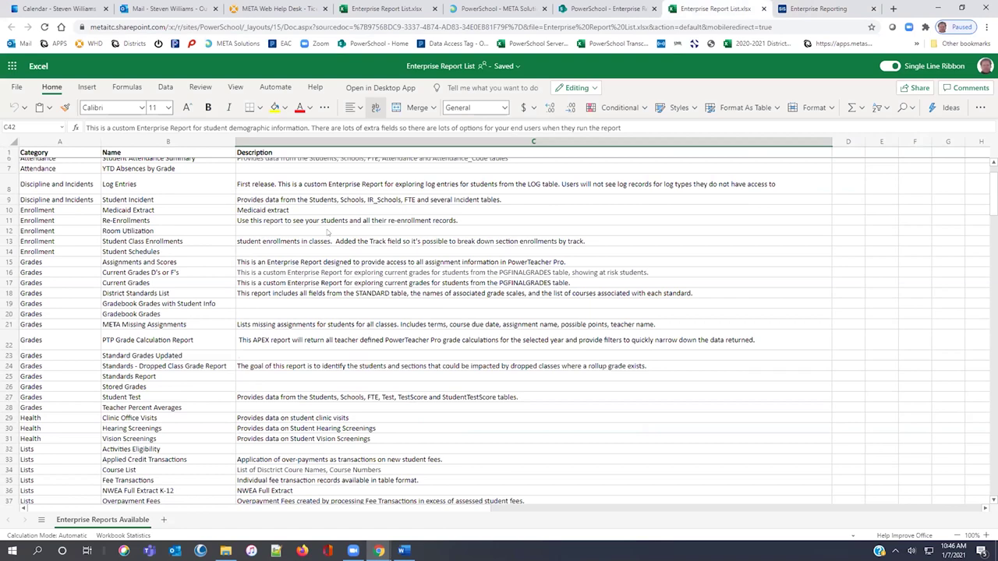
click(373, 195)
right_click(371, 195)
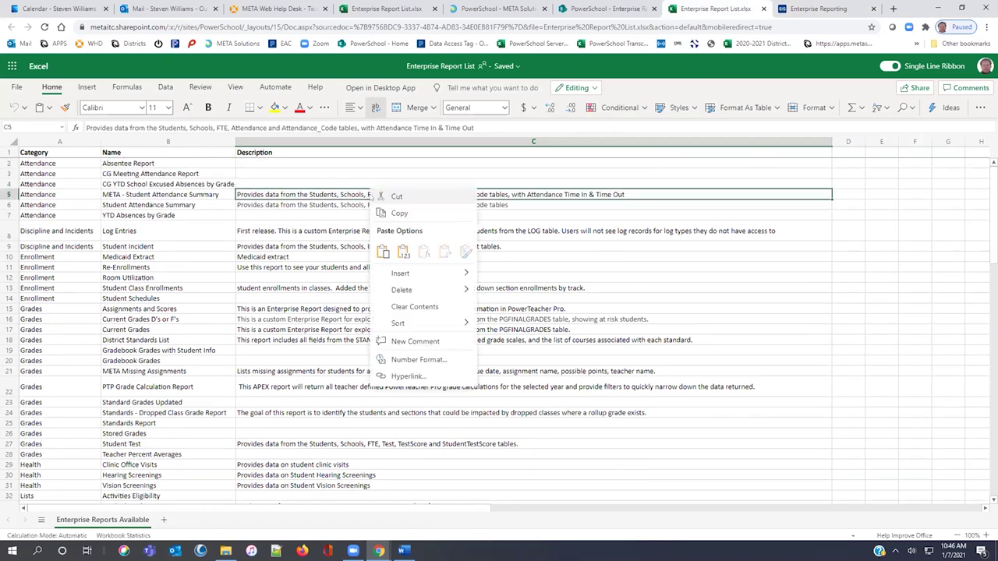
click(393, 215)
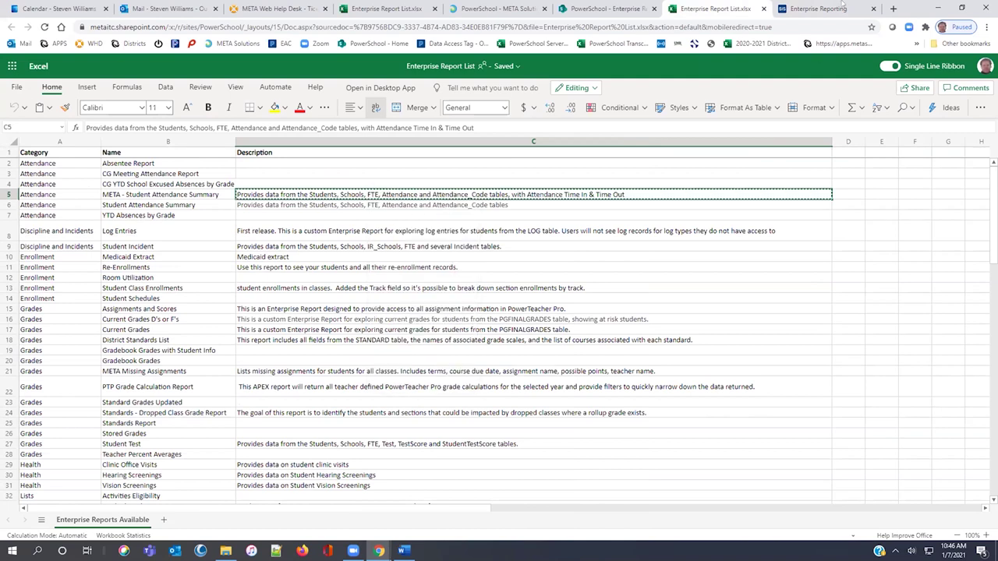
Back in PowerSchool SIS, paste the copied text as the new report's description and save the report as Not Published.
click(819, 8)
right_click(830, 138)
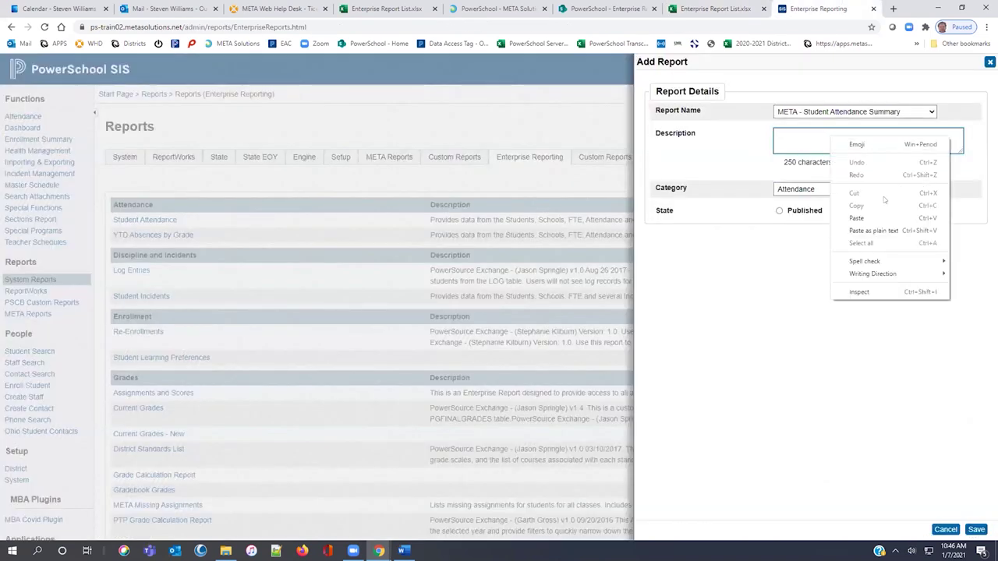
click(857, 218)
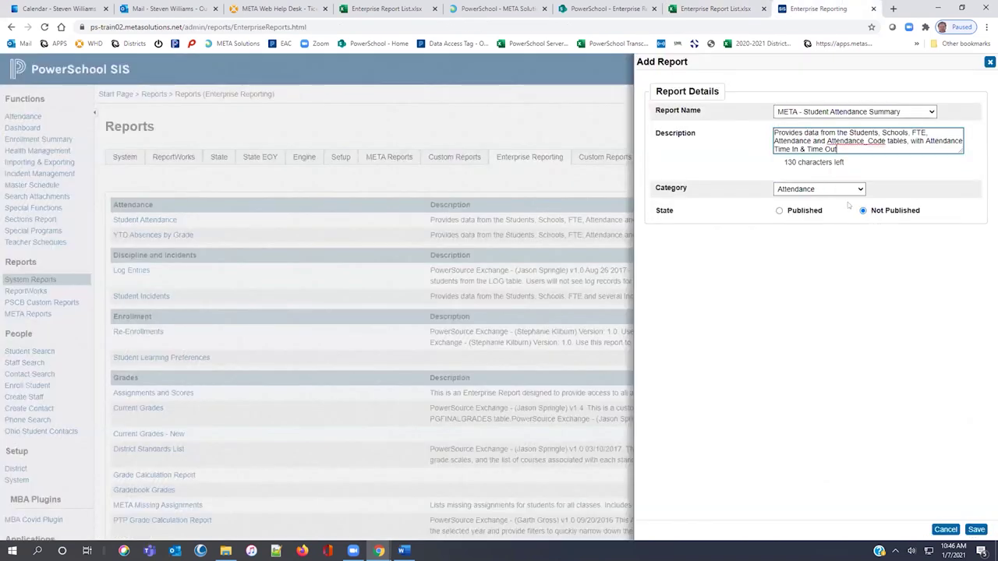
click(976, 529)
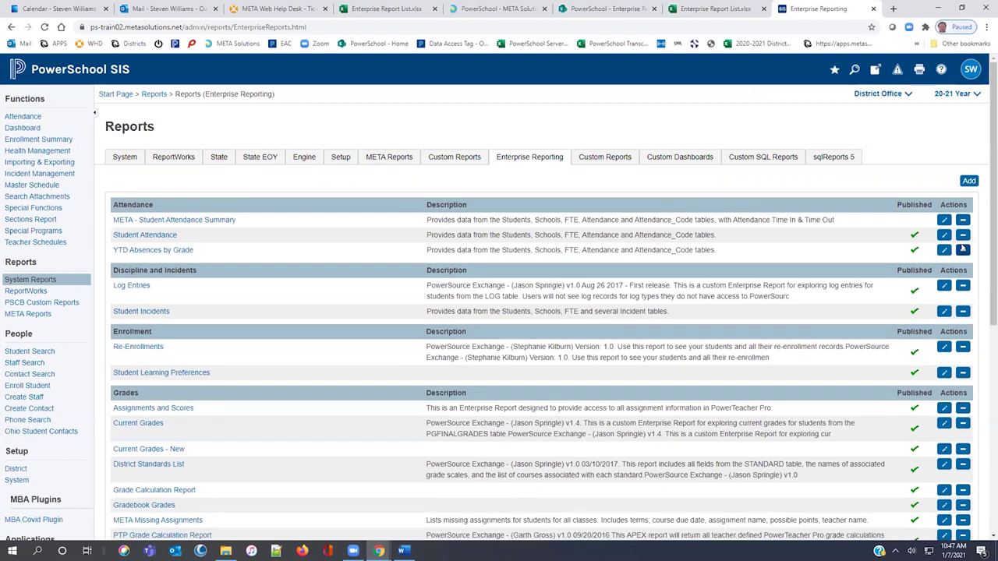
Remove the META - Student Attendance Summary report from Enterprise Reporting and accept the removal.
click(963, 250)
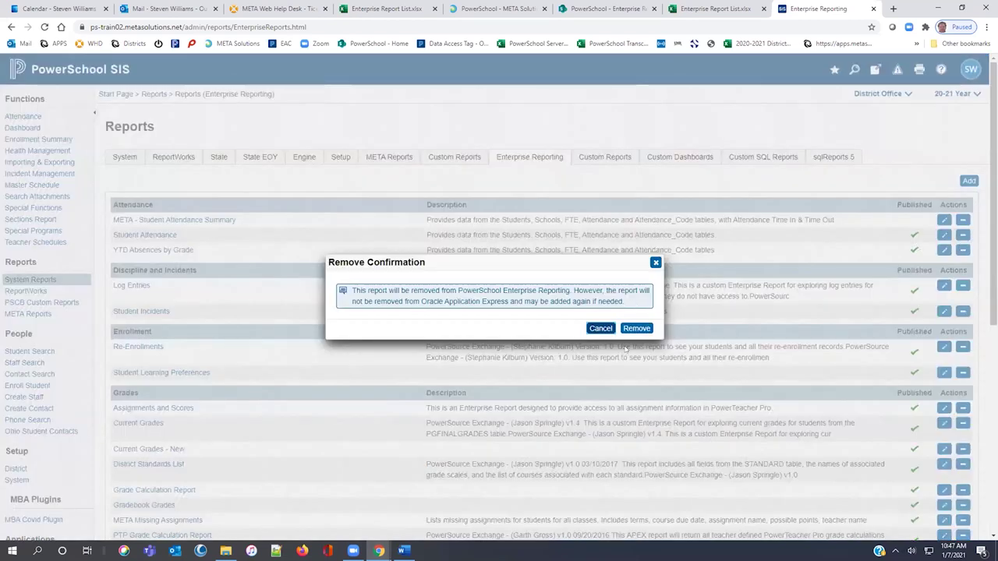
click(645, 329)
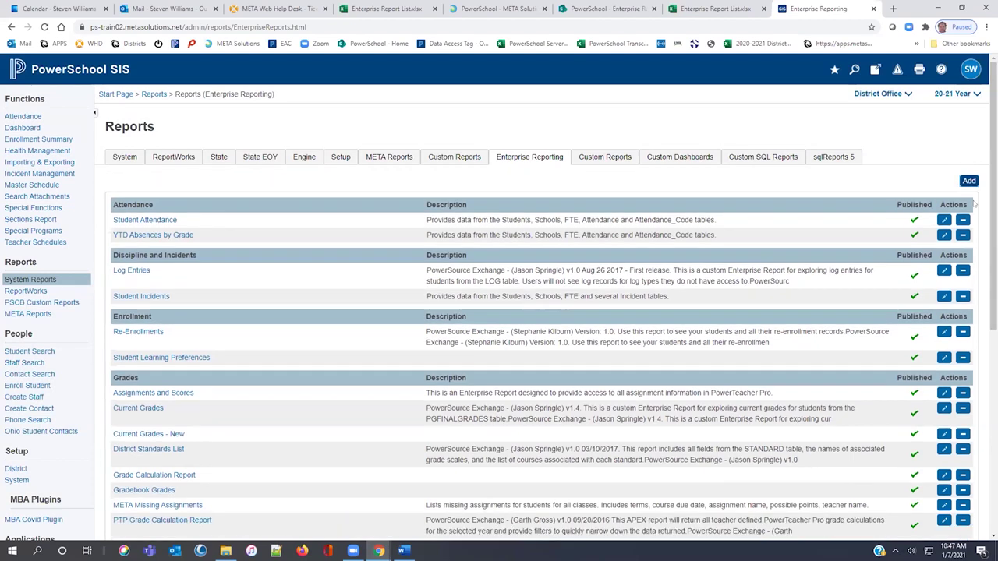
Open a new Add Report form and check its available report names for META - Student Attendance Summary.
click(969, 180)
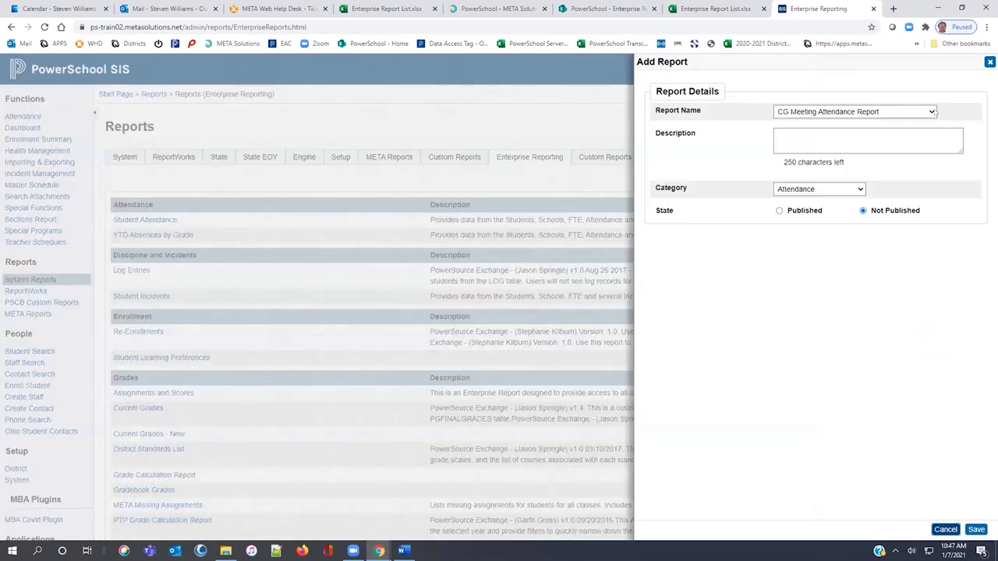
click(935, 113)
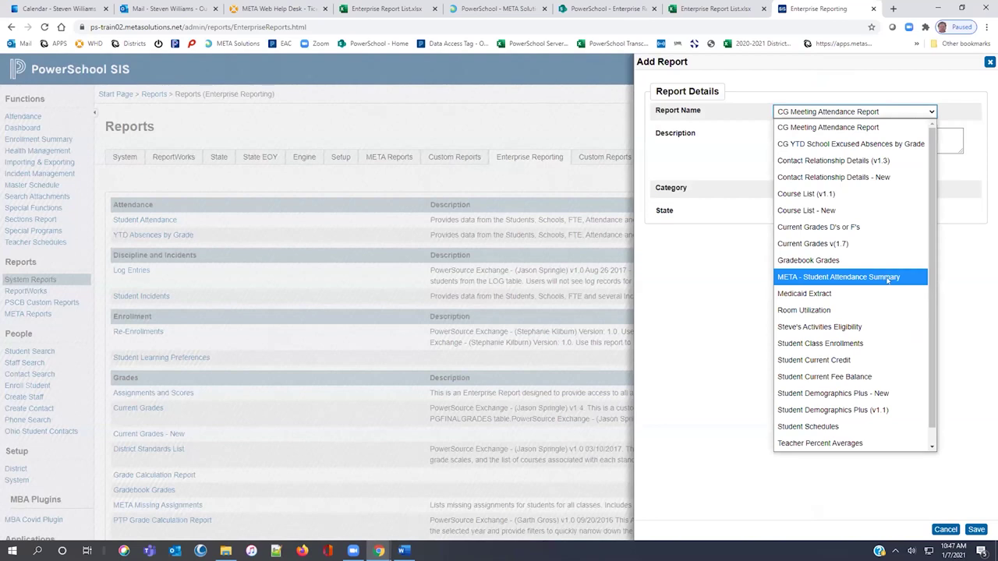
click(732, 7)
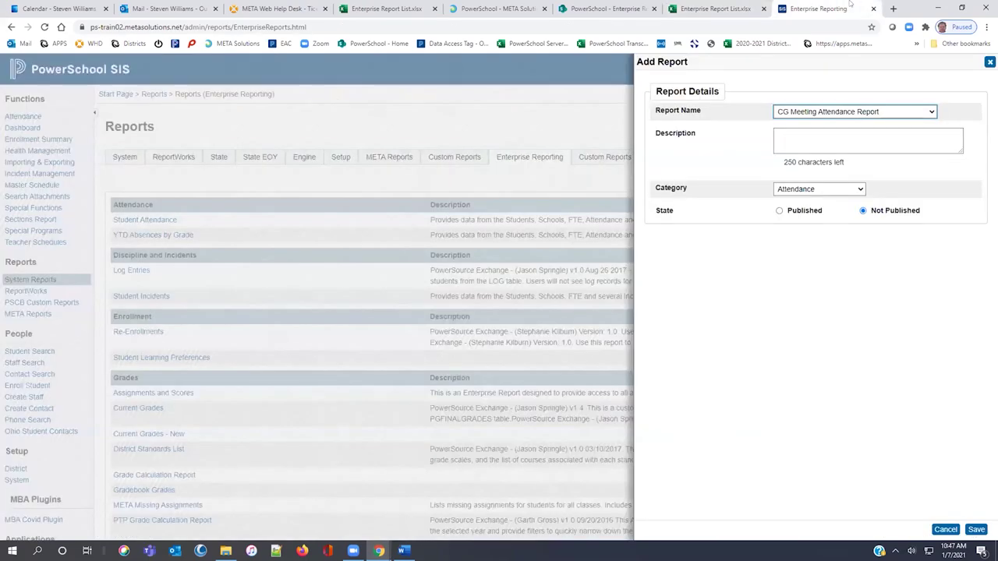
click(818, 9)
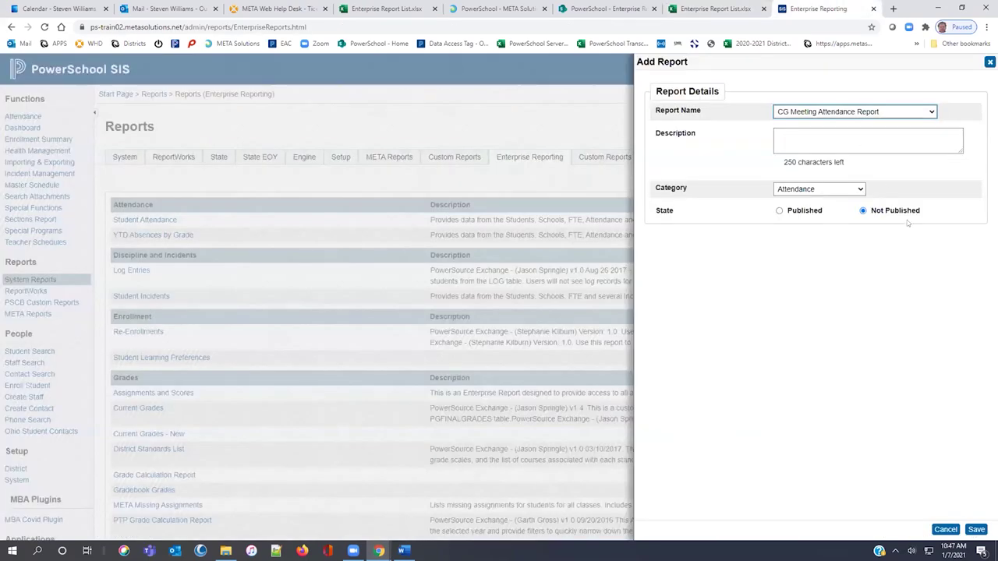